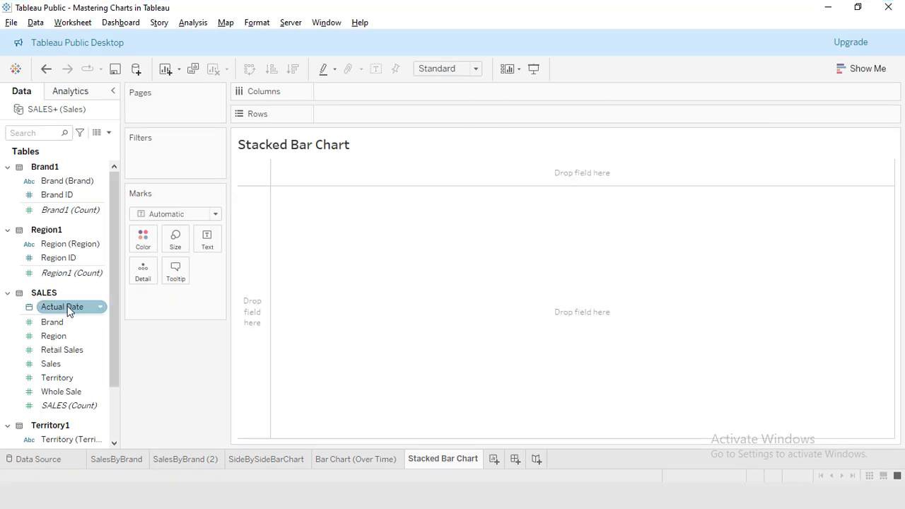
Step: Plot SUM(Sales) against Actual Date, drilled down from year through quarter to month
left_click_drag(70, 307, 351, 95)
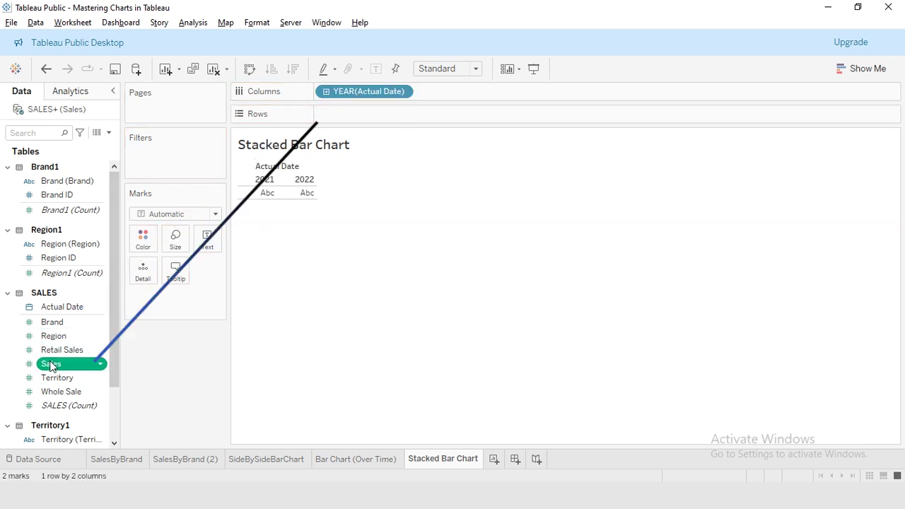
mouse_move(60, 367)
left_mouse_down()
mouse_move(288, 214)
mouse_move(340, 118)
left_mouse_up()
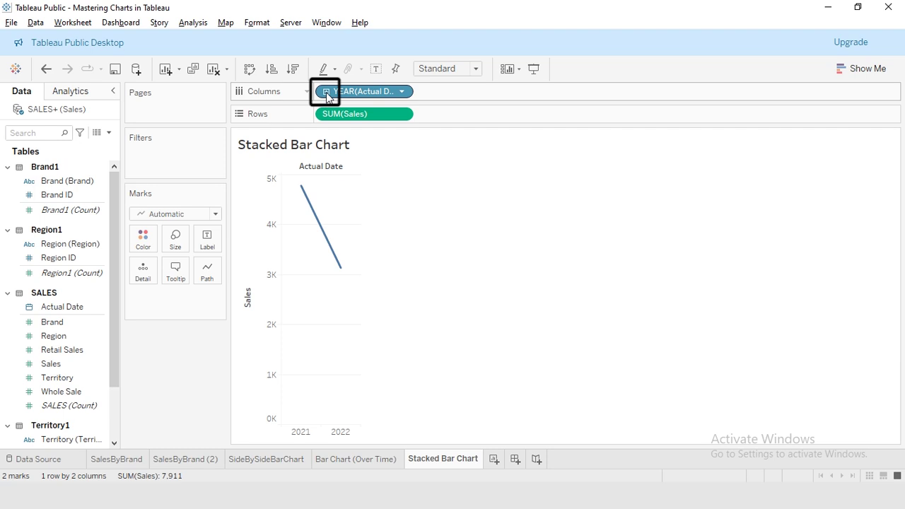
left_click(327, 93)
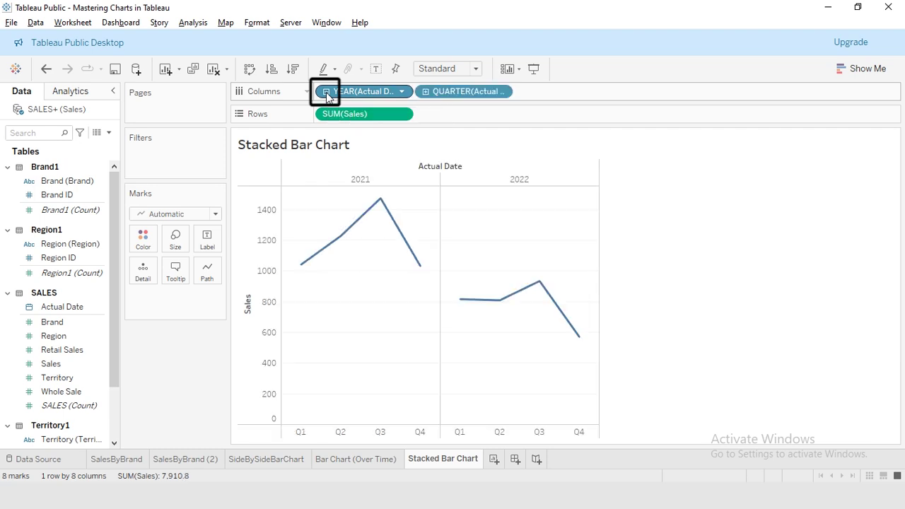
left_click(426, 92)
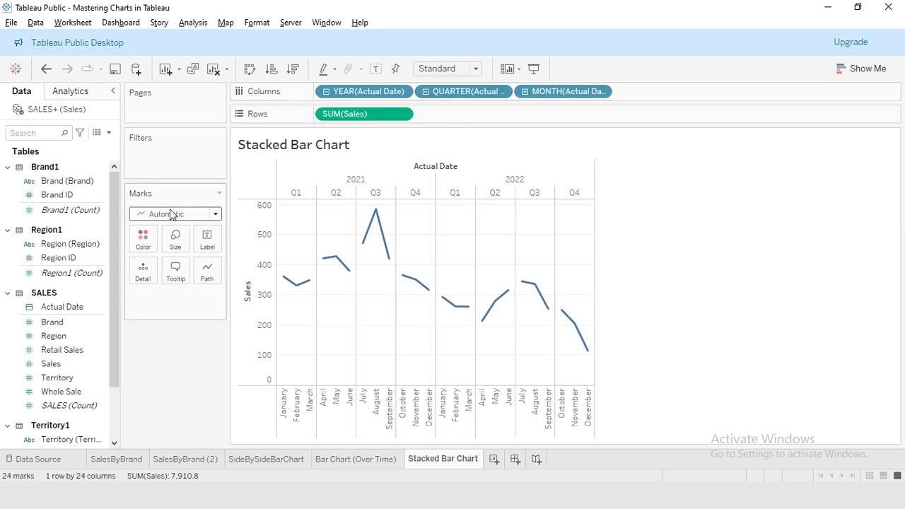
Step: Colour the marks by Region, change the mark type to Bar, and fit to Entire View
left_click(60, 247)
left_click_drag(60, 248, 145, 242)
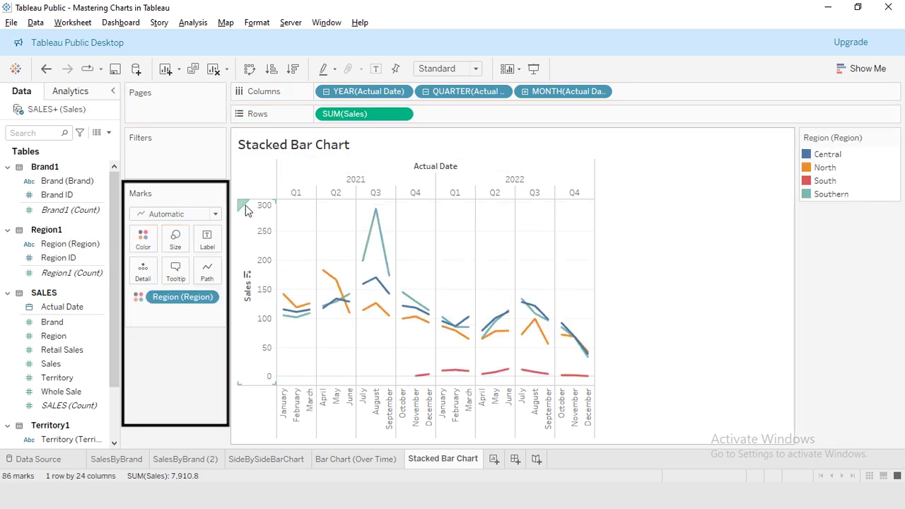
left_click(215, 214)
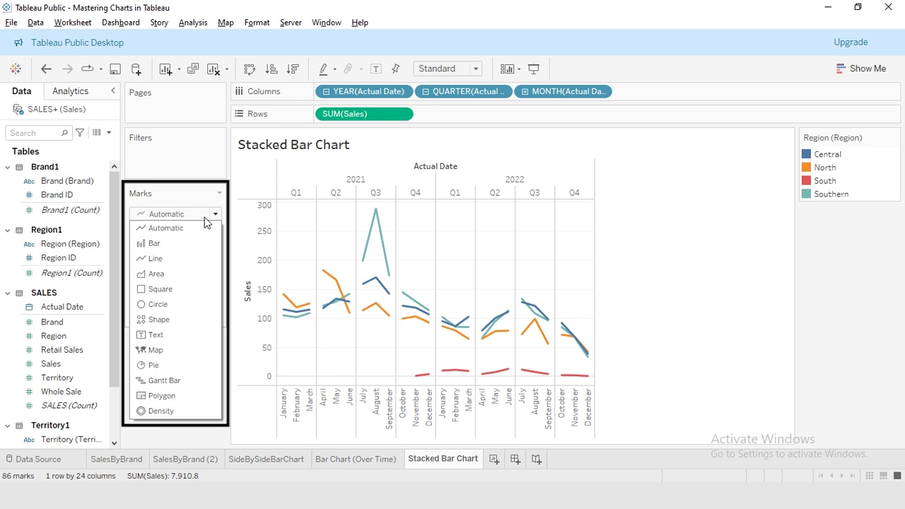
left_click(157, 245)
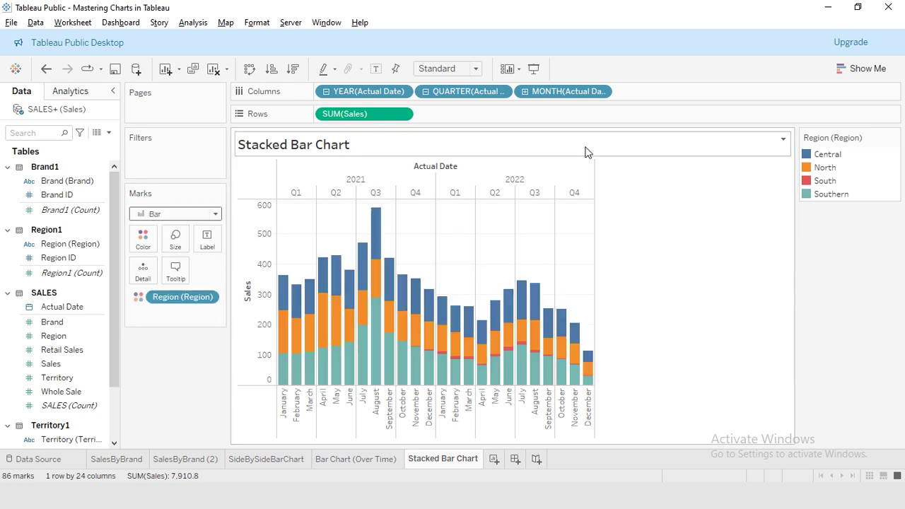
left_click(476, 69)
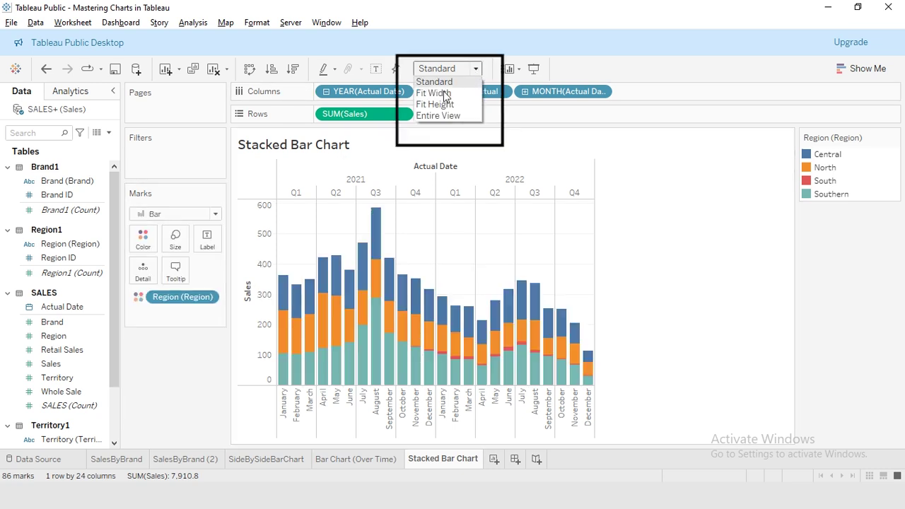
left_click(437, 115)
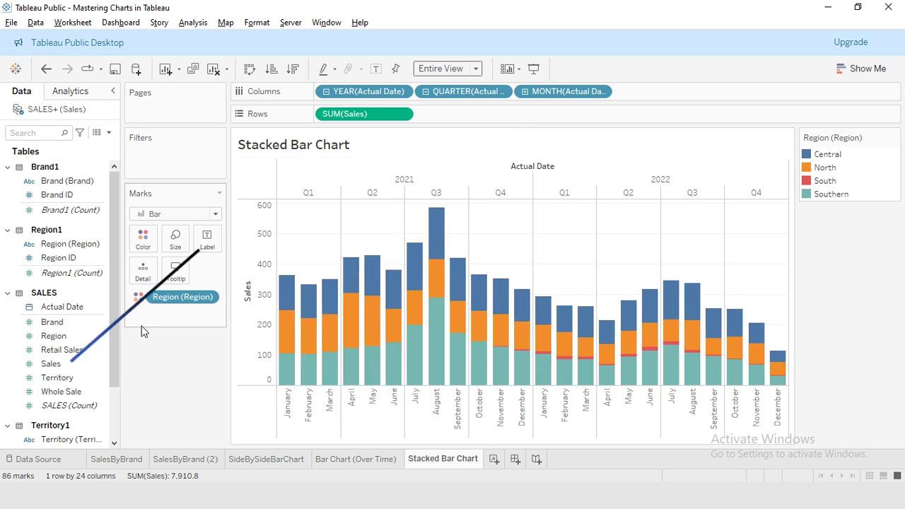
Step: Label bar segments with SUM(Sales) as Number (Custom), 0 decimal places, no display units
left_click_drag(70, 364, 207, 240)
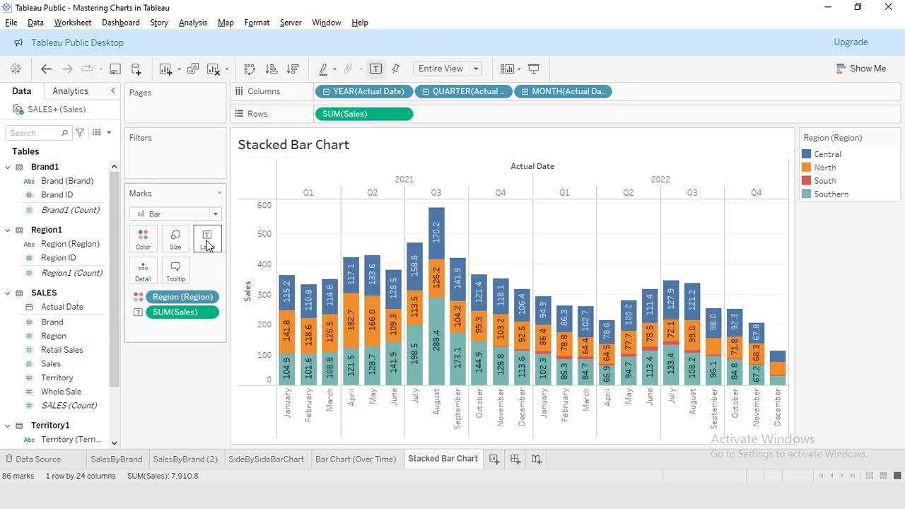
left_click(401, 115)
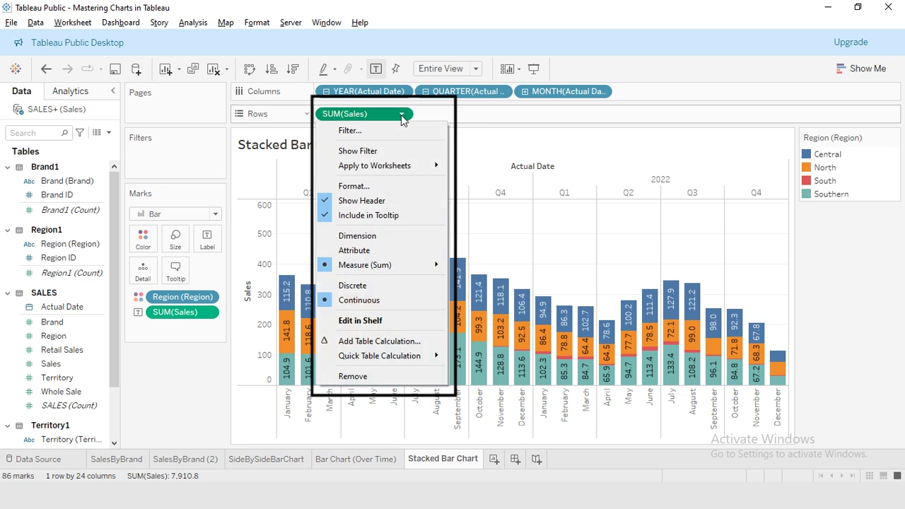
left_click(346, 186)
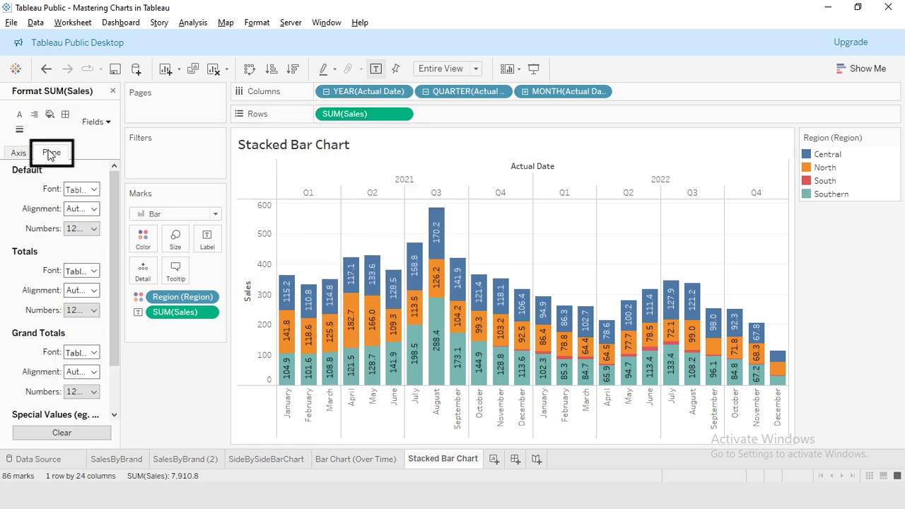
left_click(81, 228)
left_click(106, 268)
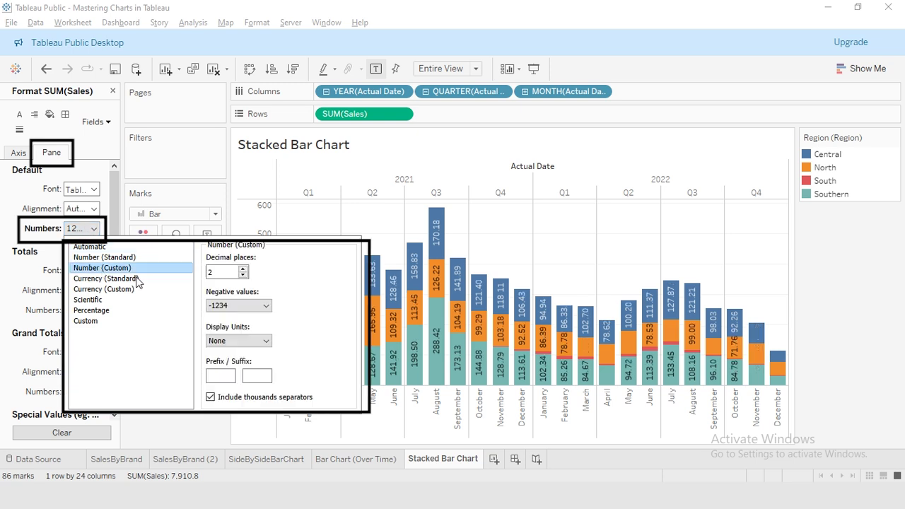
double_click(216, 272)
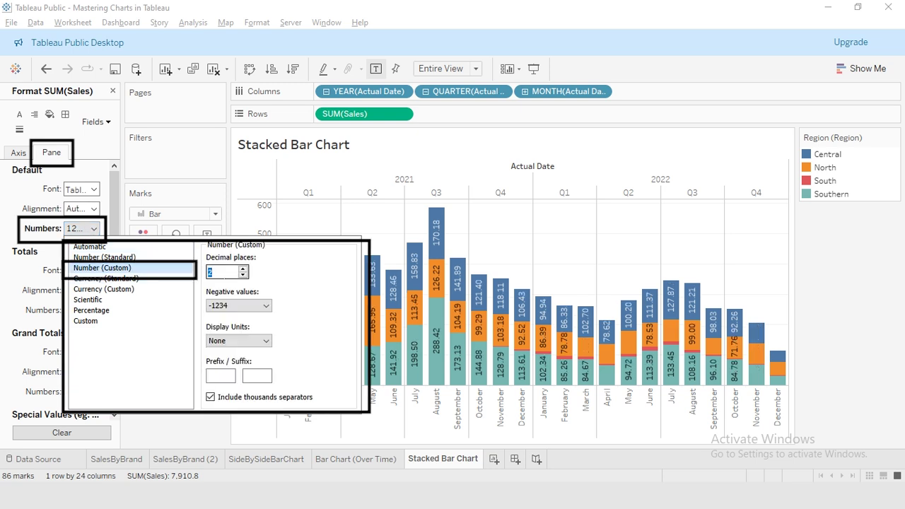
type("0")
left_click(237, 341)
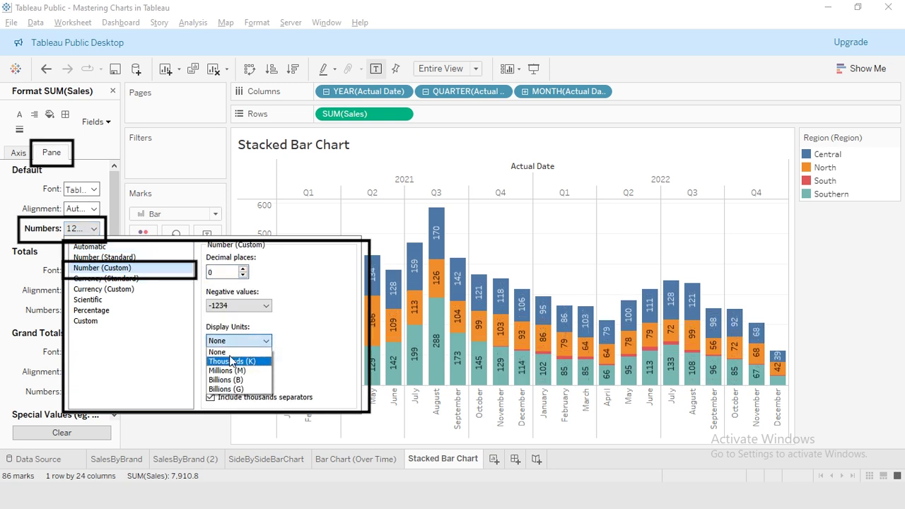
left_click(238, 348)
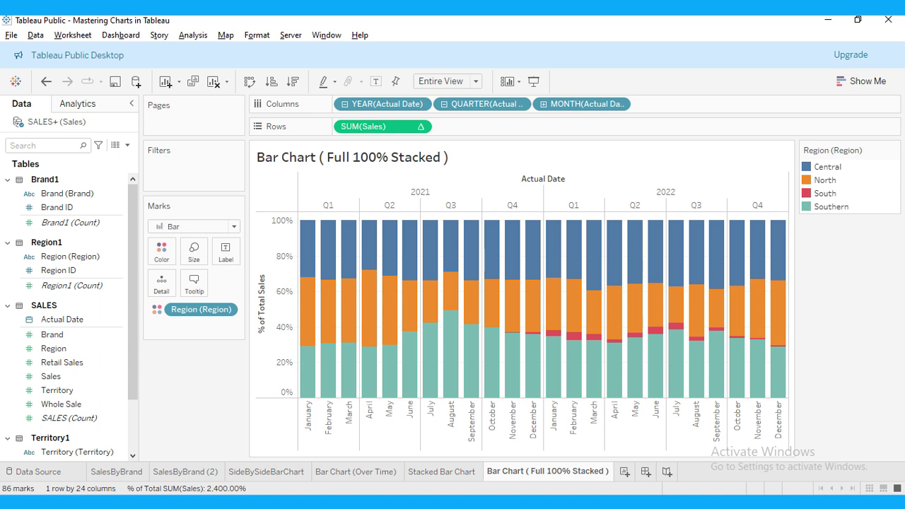
Step: Duplicate the Stacked Bar Chart sheet
left_click(433, 472)
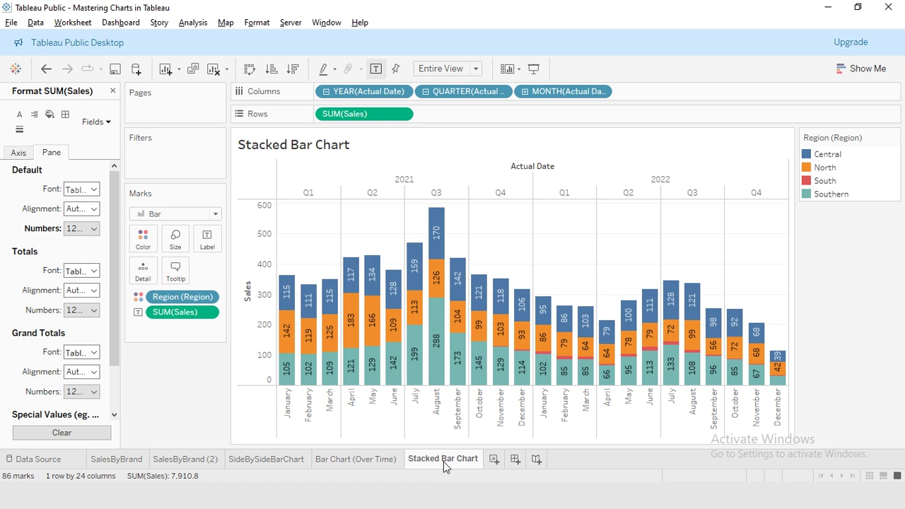
mouse_move(445, 464)
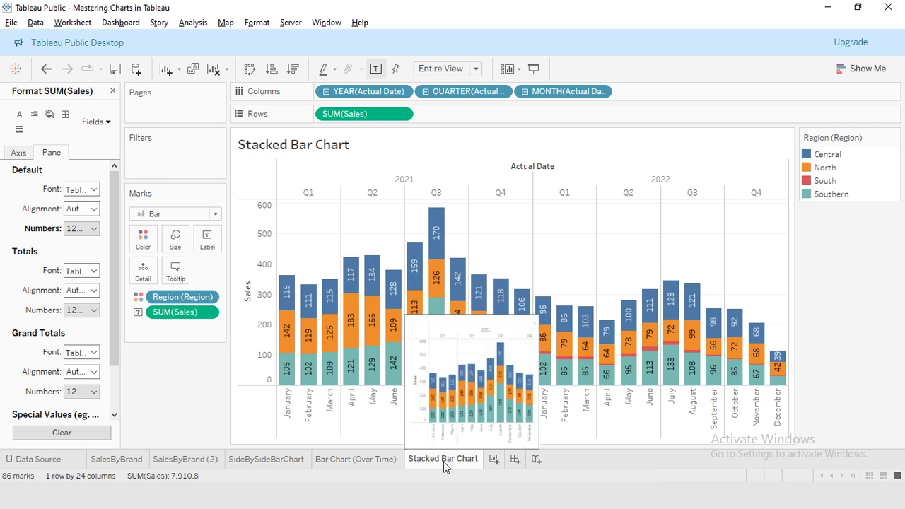
right_click(445, 466)
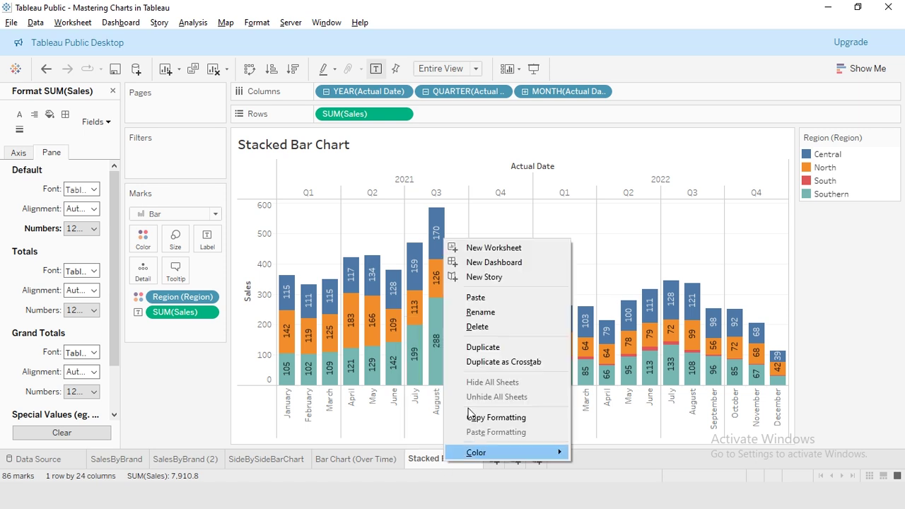
left_click(487, 348)
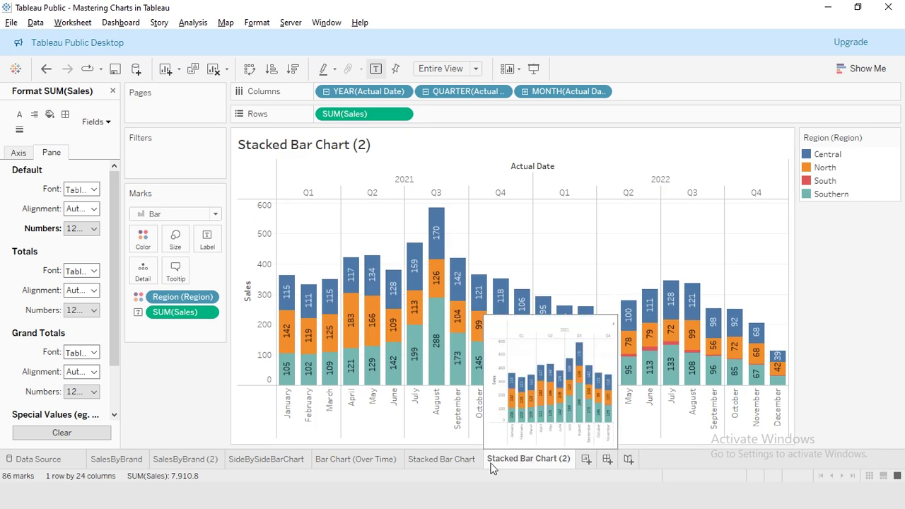
Step: Rename the copied sheet to '100% Stacked Bar Chart'
double_click(540, 462)
key("End")
key("BackSpace")
key("BackSpace")
key("BackSpace")
key("Home")
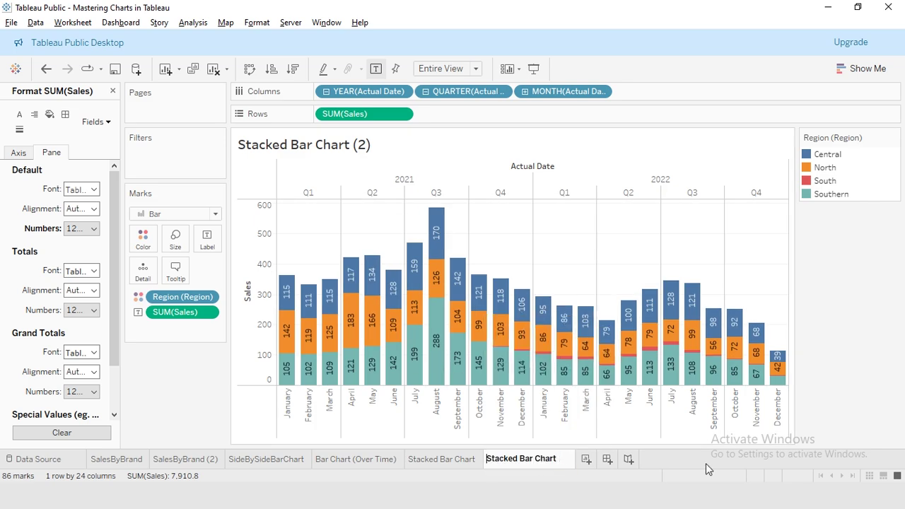
type("100%")
key("Return")
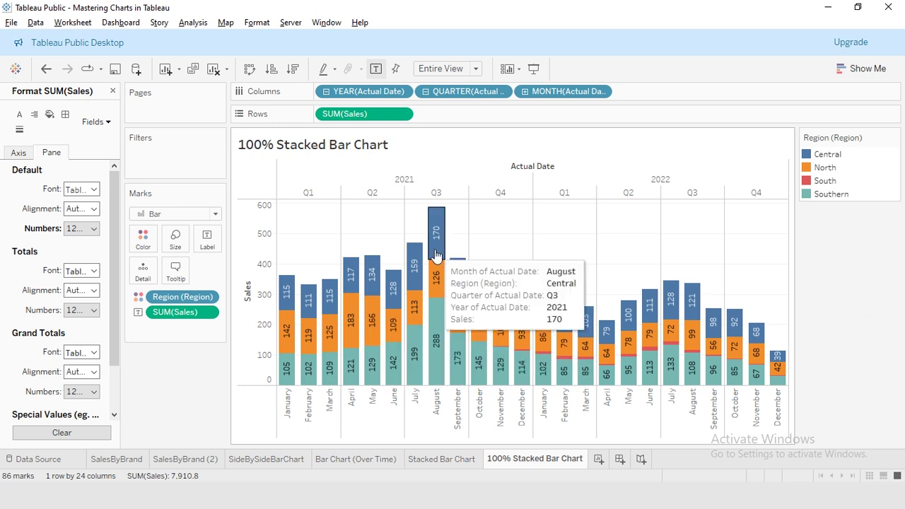
Step: Apply the Percent of Total quick table calculation to SUM(Sales) on Rows
left_click(403, 116)
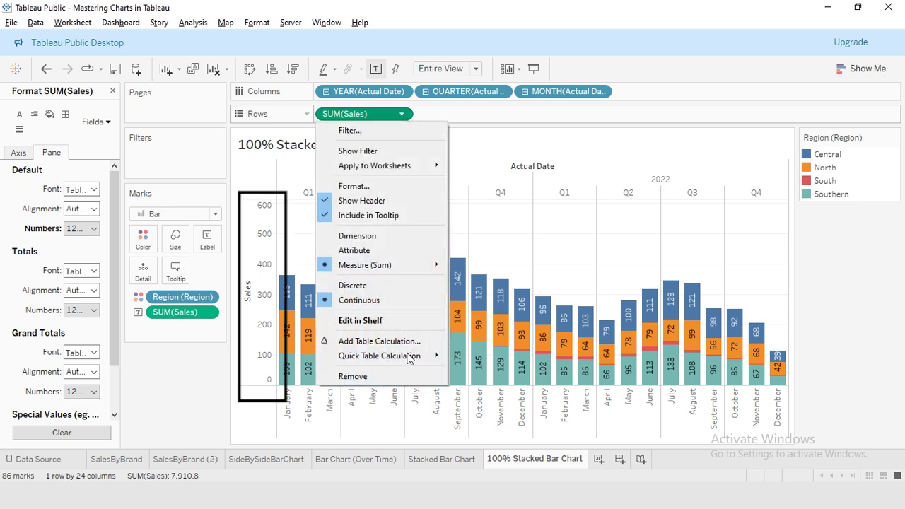
mouse_move(380, 356)
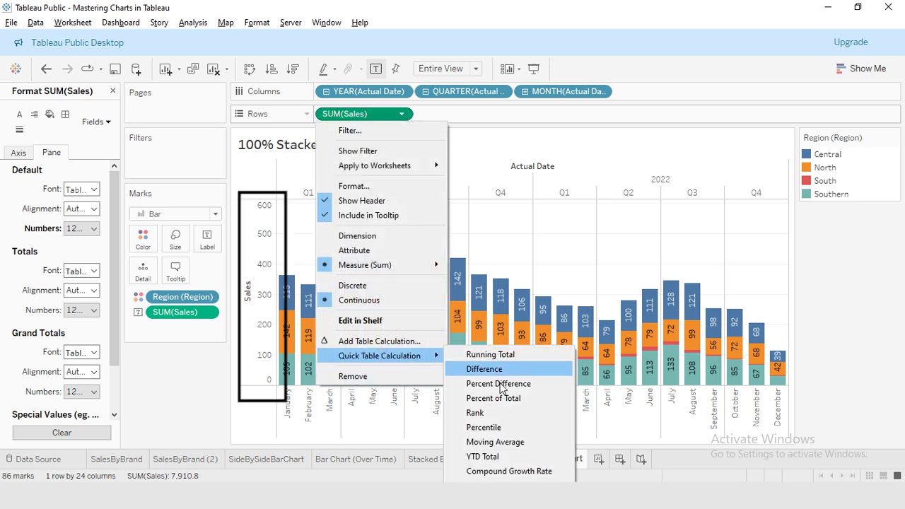
left_click(484, 403)
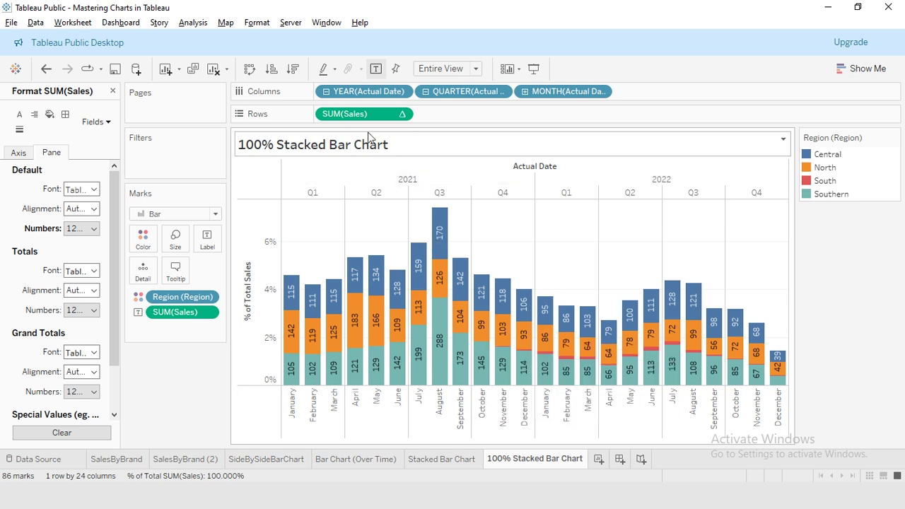
Step: Compute the percent of total along Specific Dimensions, leaving only Region checked
left_click(401, 115)
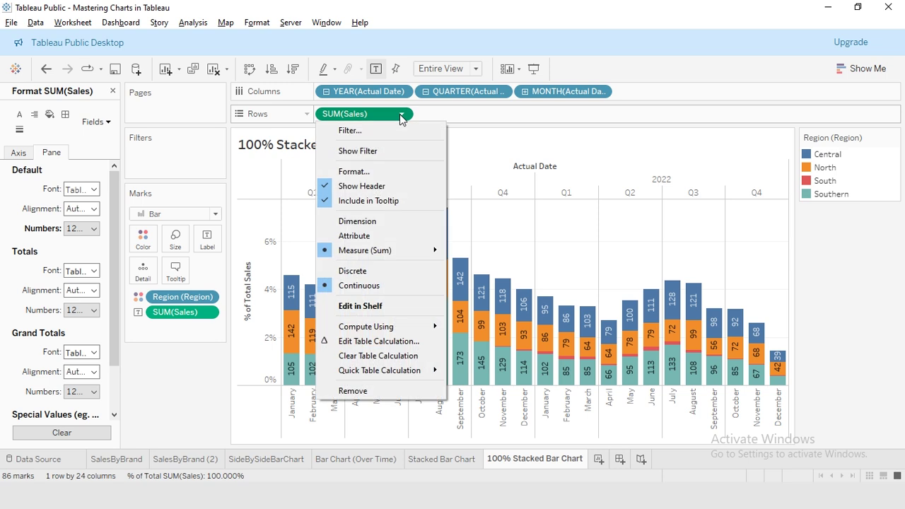
left_click(360, 342)
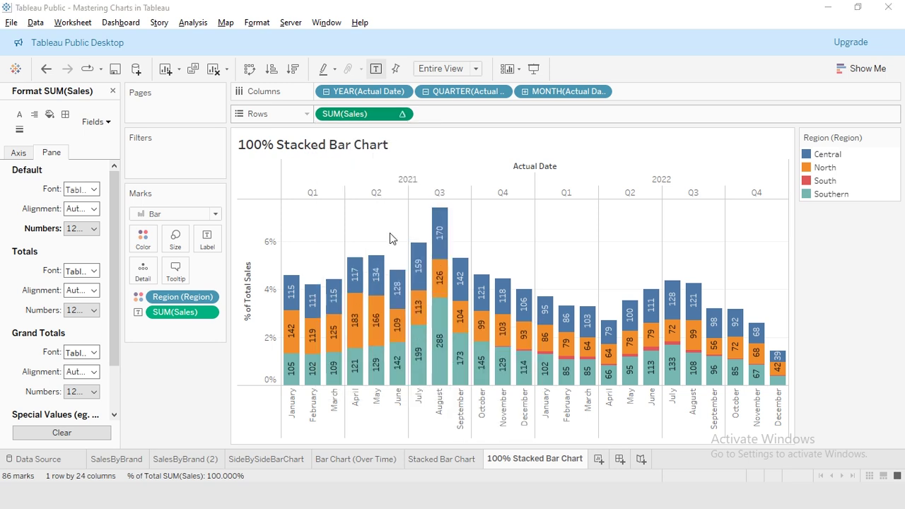
left_click(433, 262)
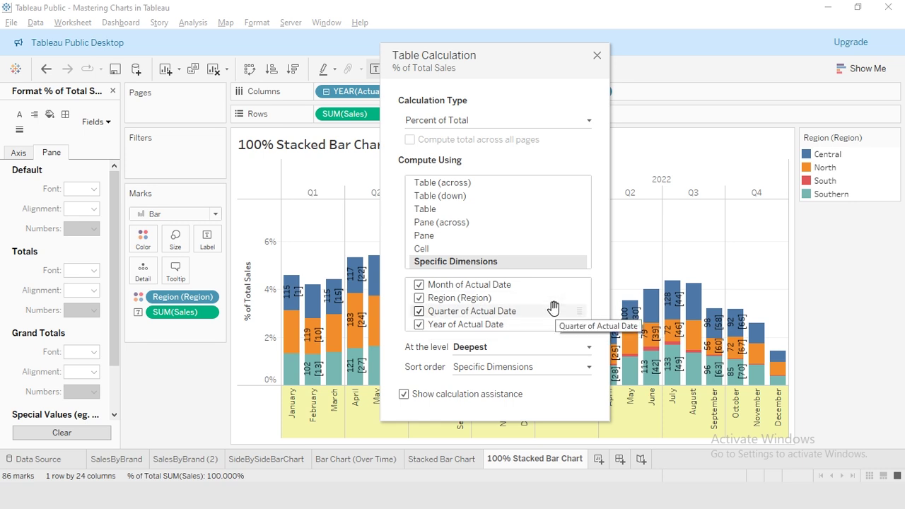
left_click(419, 285)
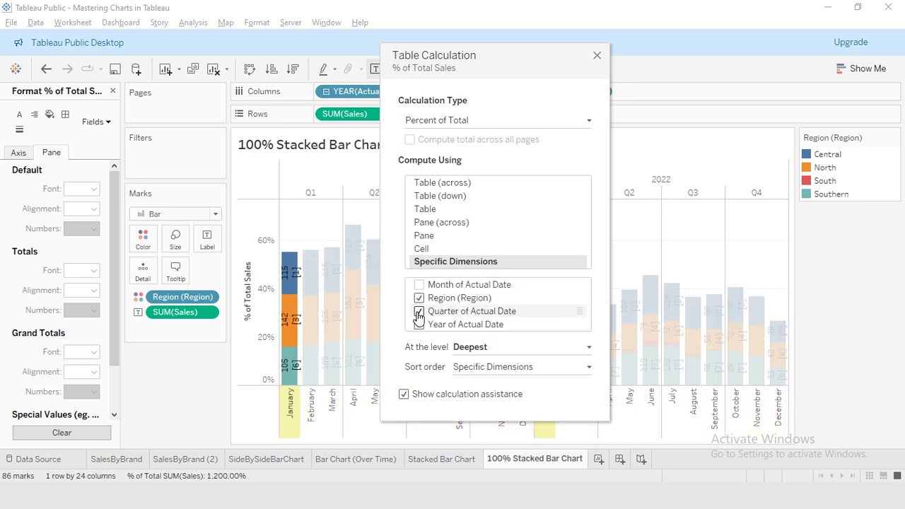
left_click(419, 312)
left_click(420, 325)
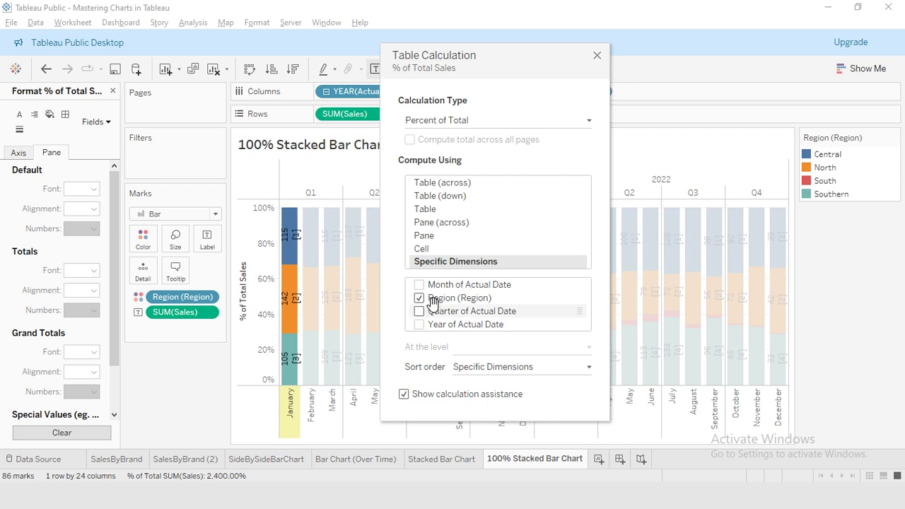
Step: Close the table calculation dialog and remove the SUM(Sales) label from the Marks card
left_click(597, 56)
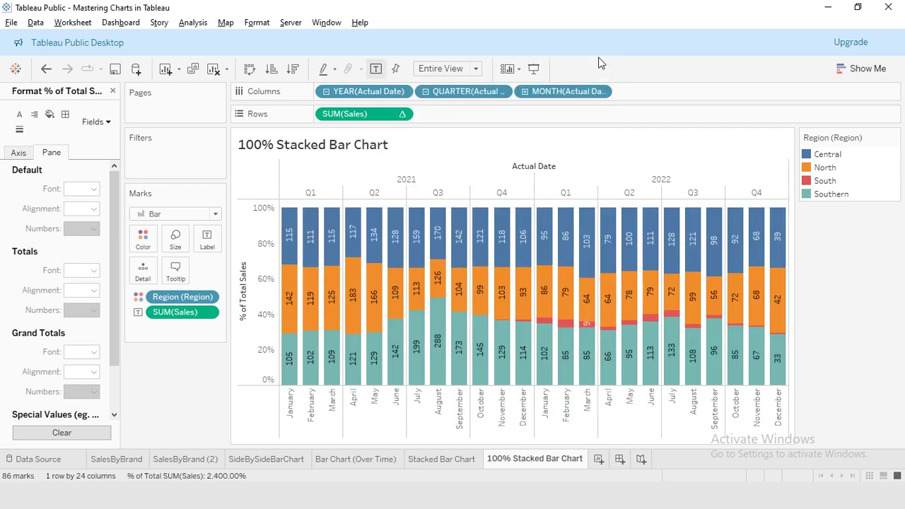
mouse_move(294, 351)
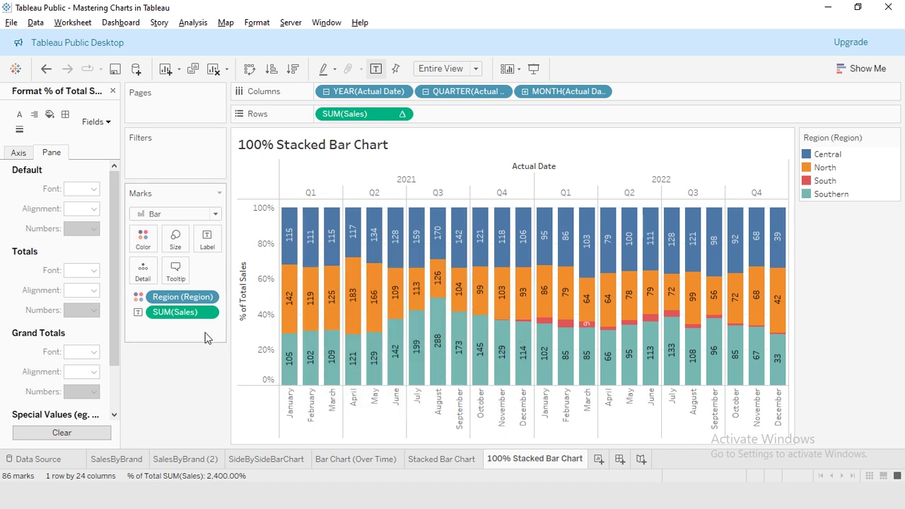
left_click(207, 313)
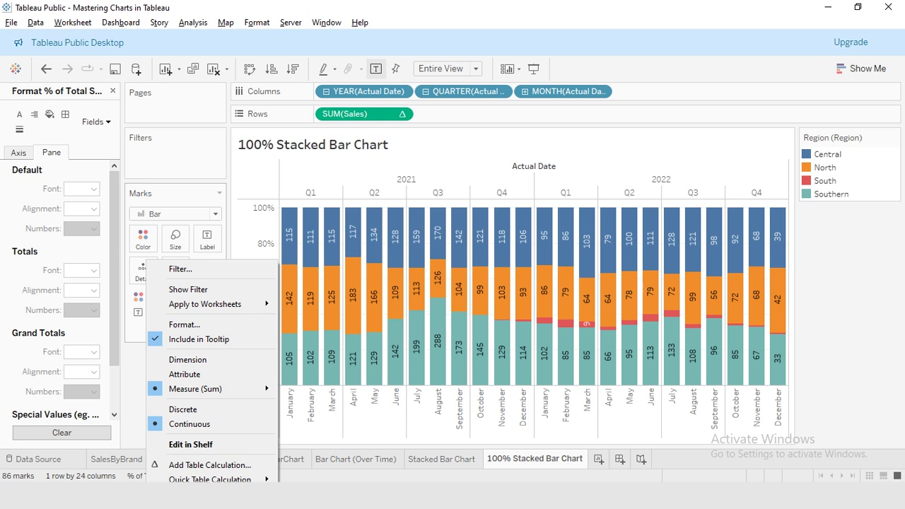
left_click(187, 495)
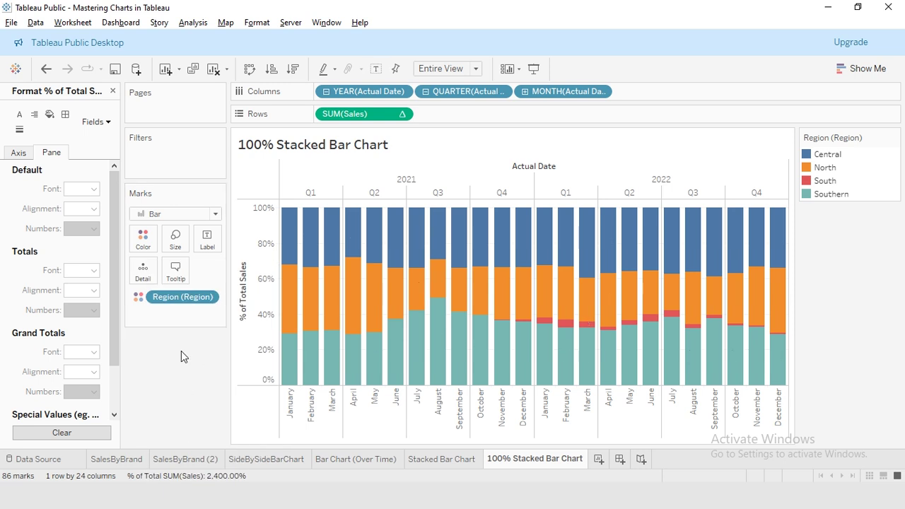